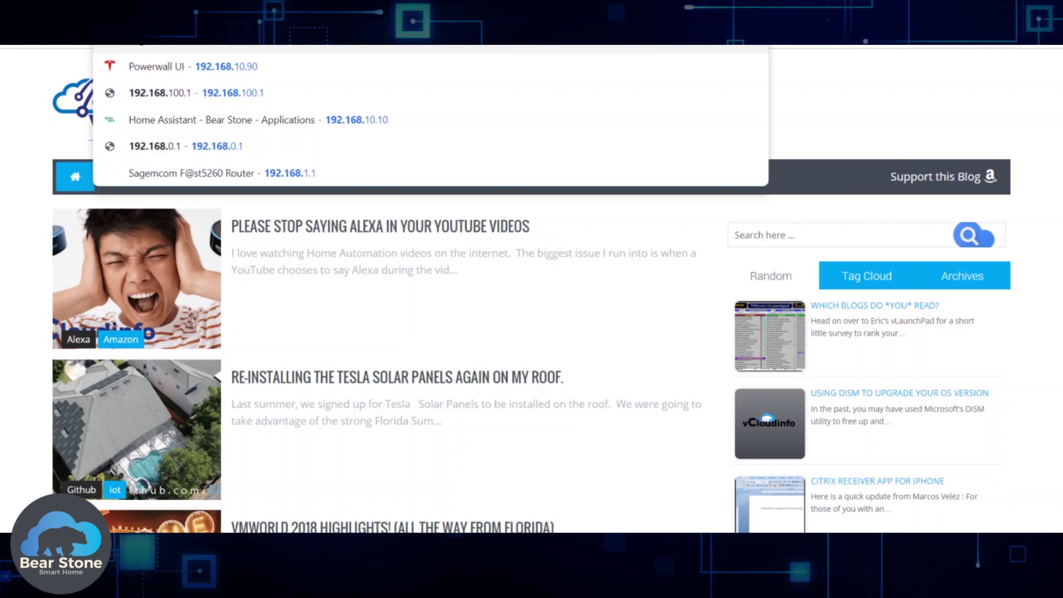
Enter the router address 192.168.1.1 in the browser address bar
{"action": "type", "text": "10."}
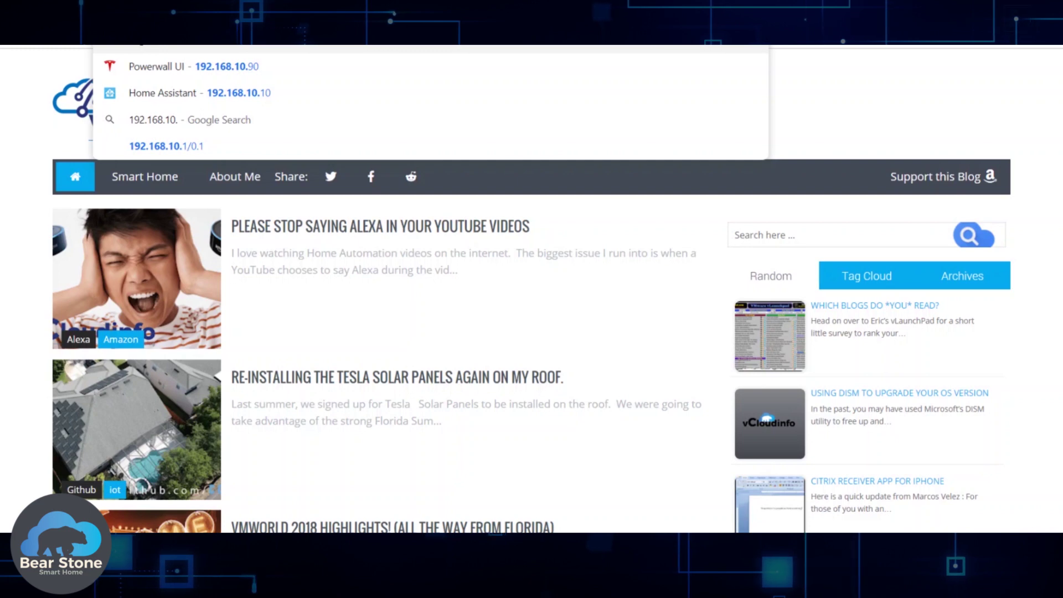
{"action": "type", "text": "1"}
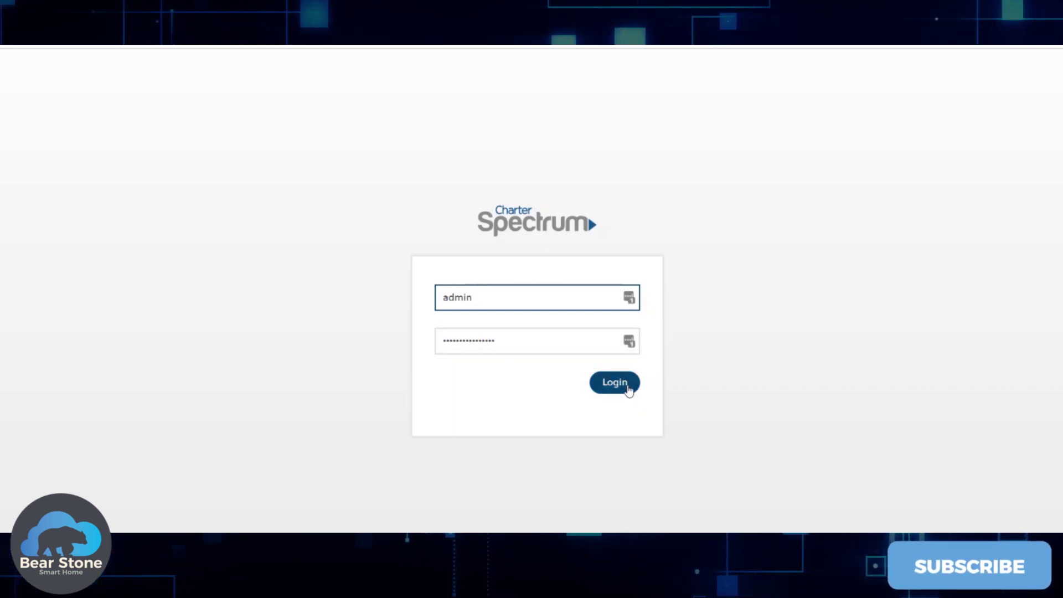
Log in to the Sagemcom F@st 5260 admin to reach its welcome dashboard
{"action": "left_click", "coordinate": [629, 391]}
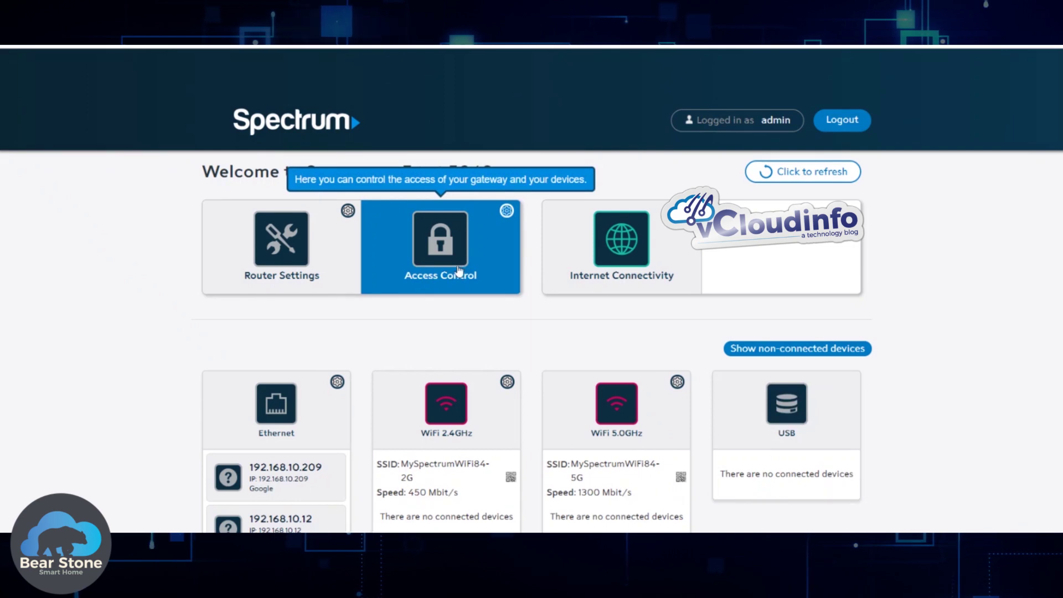
Go to Access Control's Port Forwarding tab and scroll to the Add Rules Manually form
{"action": "left_click", "coordinate": [445, 242]}
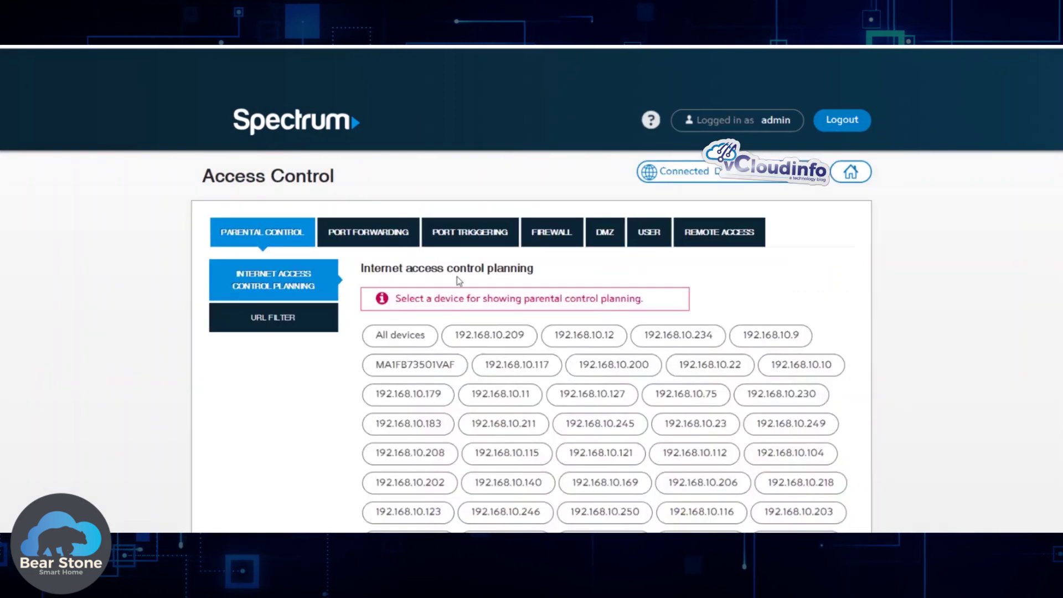
{"action": "left_click", "coordinate": [369, 232]}
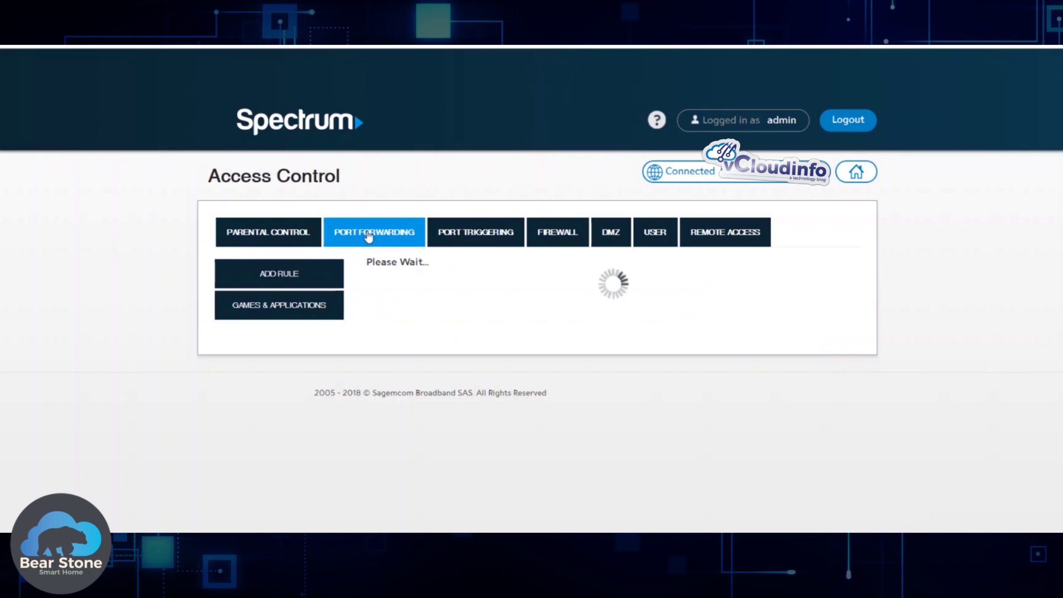
{"action": "scroll", "coordinate": [369, 236], "scroll_direction": "down", "scroll_amount": 2}
{"action": "scroll", "coordinate": [532, 288], "scroll_direction": "down", "scroll_amount": 7}
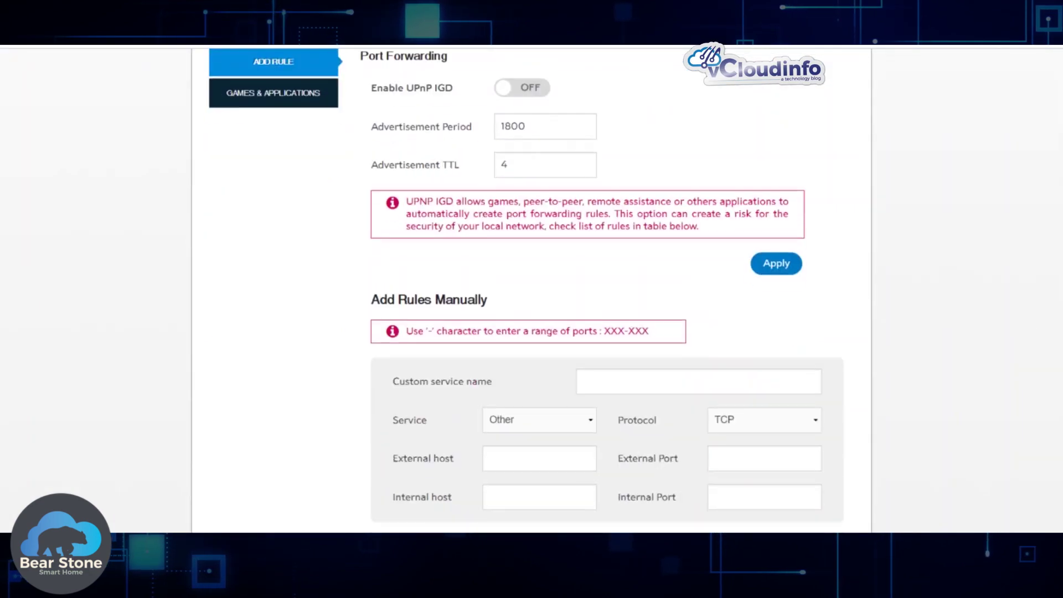
{"action": "scroll", "coordinate": [672, 439], "scroll_direction": "down", "scroll_amount": 1}
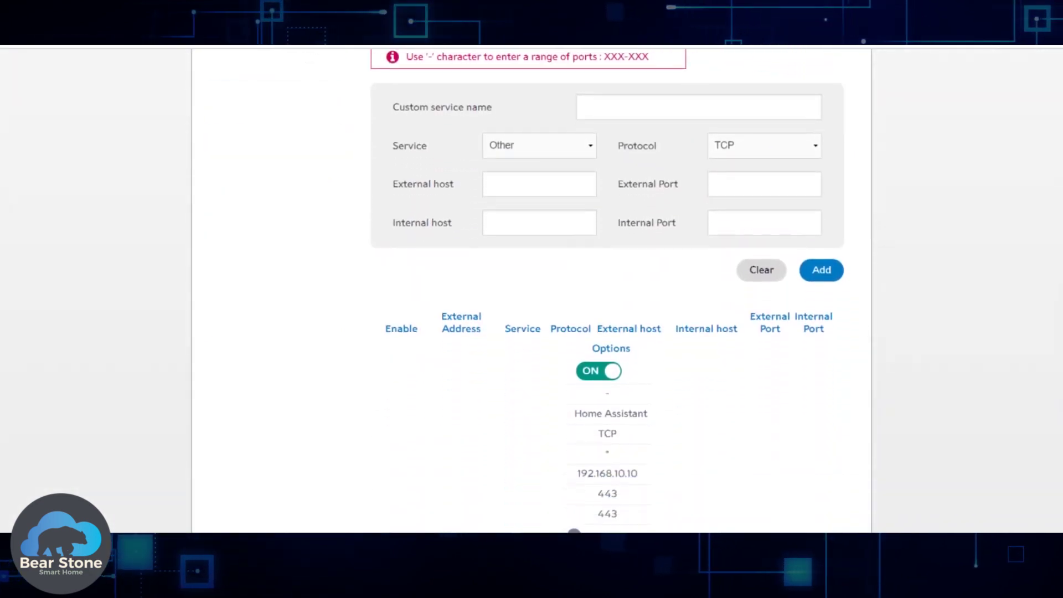
Name the new rule 'Home Assistant', keep protocol TCP, and start the external host entry
{"action": "left_click", "coordinate": [628, 105]}
{"action": "type", "text": "Home Aist"}
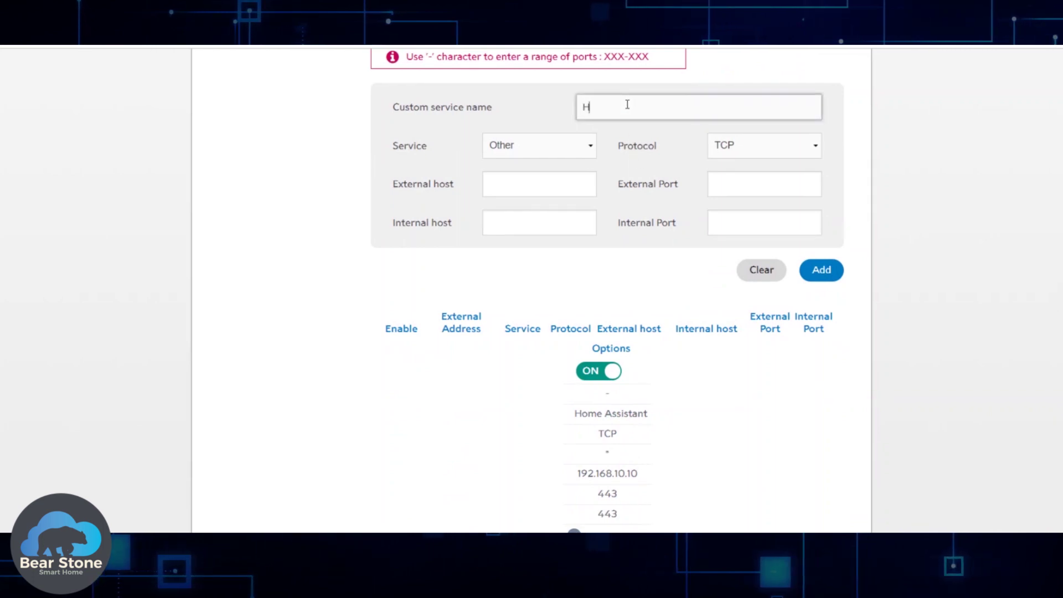
{"action": "key", "text": "BackSpace"}
{"action": "key", "text": "BackSpace"}
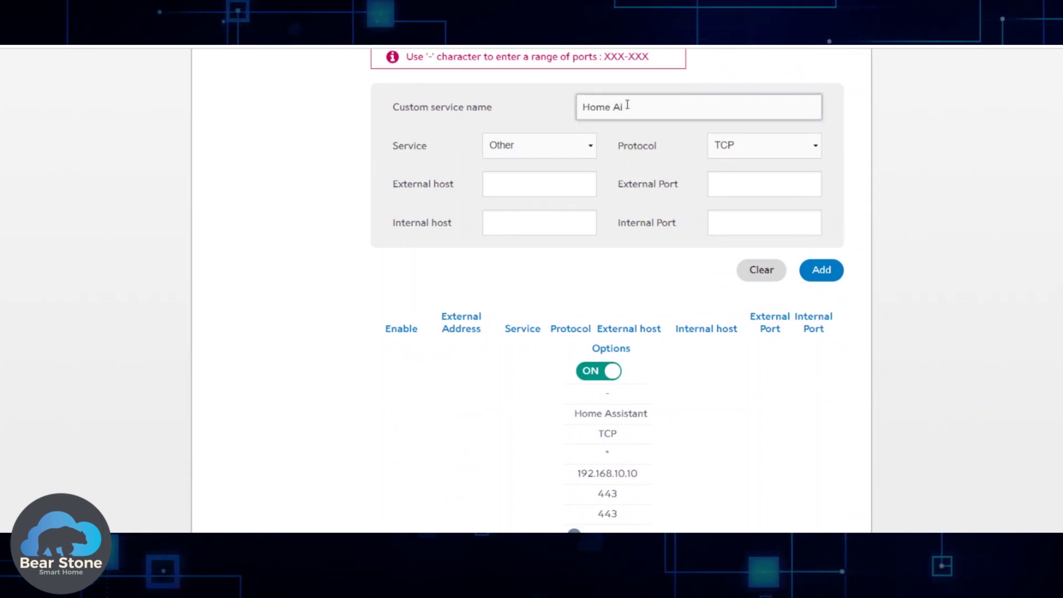
{"action": "type", "text": "s"}
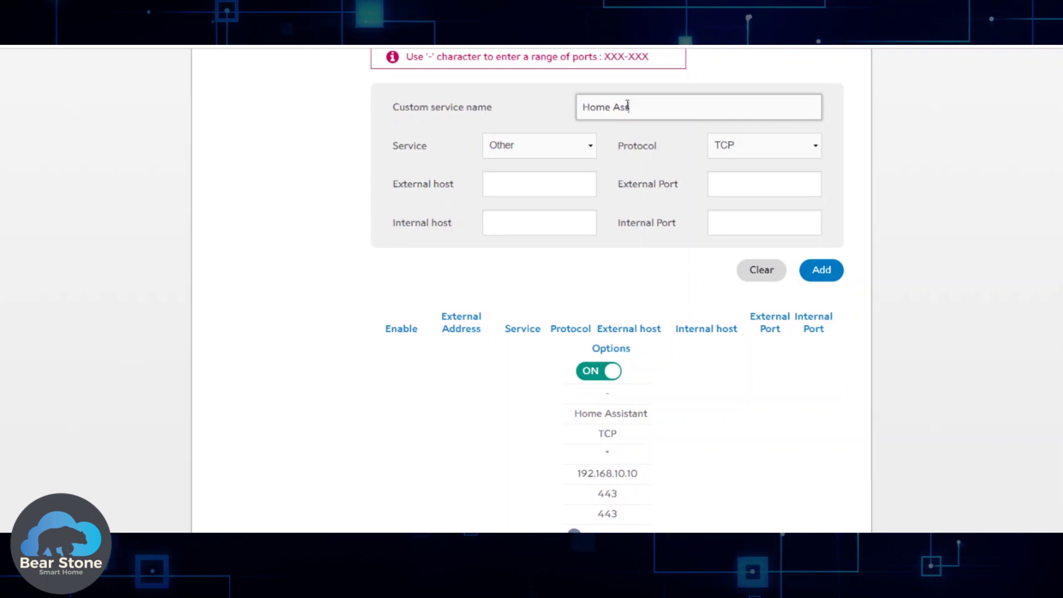
{"action": "type", "text": "istant"}
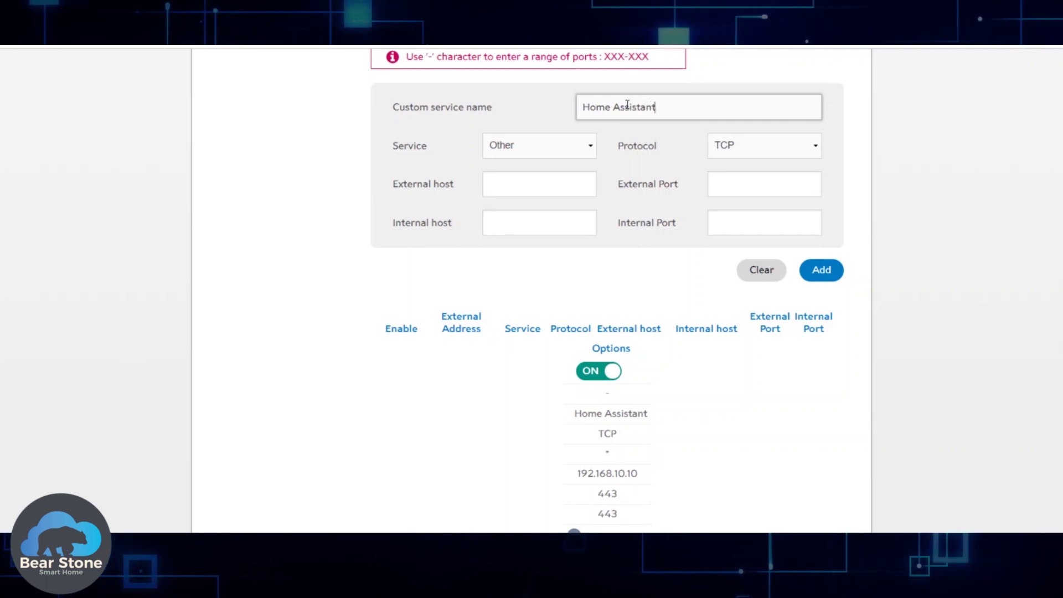
{"action": "key", "text": "Tab"}
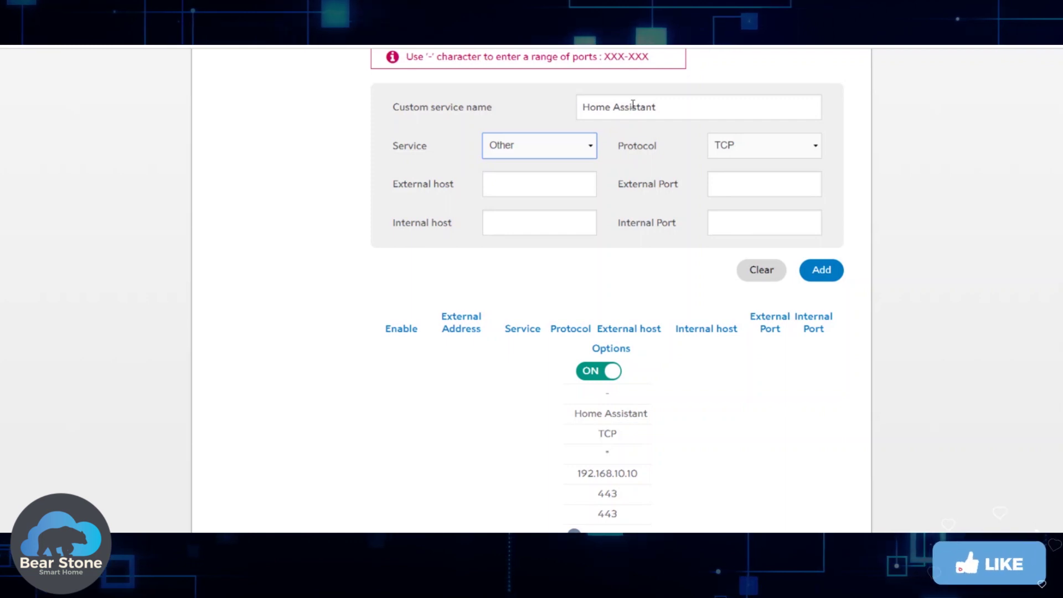
{"action": "left_click", "coordinate": [752, 145]}
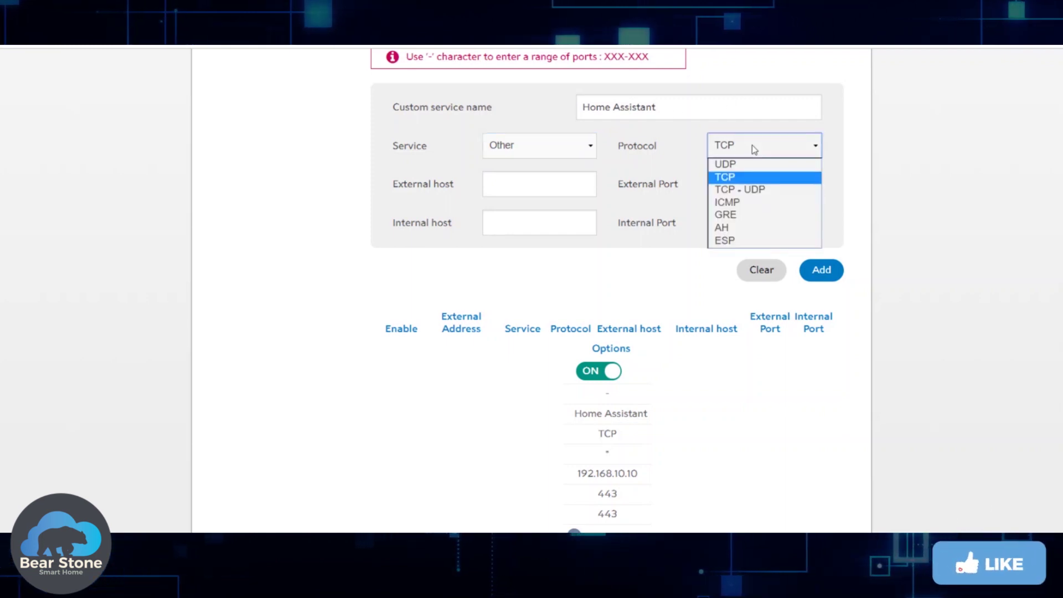
{"action": "left_click", "coordinate": [753, 178]}
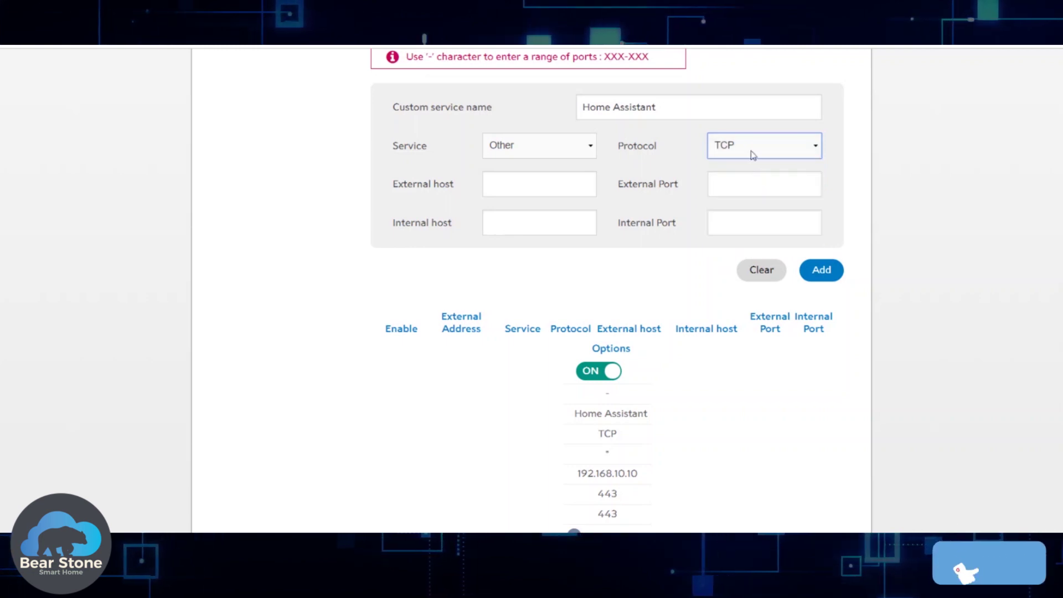
{"action": "left_click", "coordinate": [505, 185]}
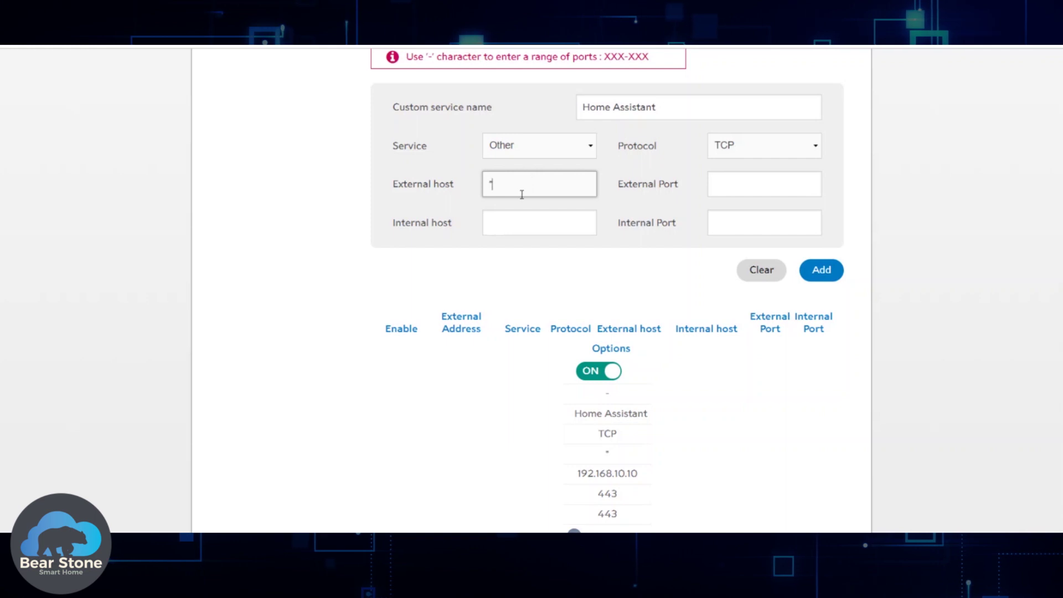
Enter 8123 for the ports, then replace the external port value with 443
{"action": "left_click", "coordinate": [515, 221]}
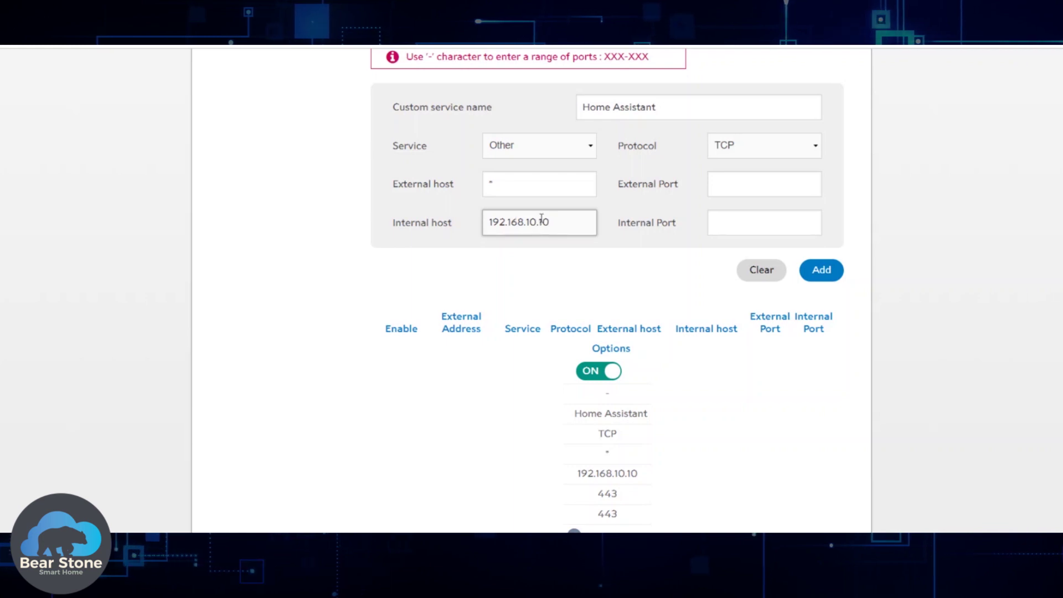
{"action": "left_click", "coordinate": [750, 185]}
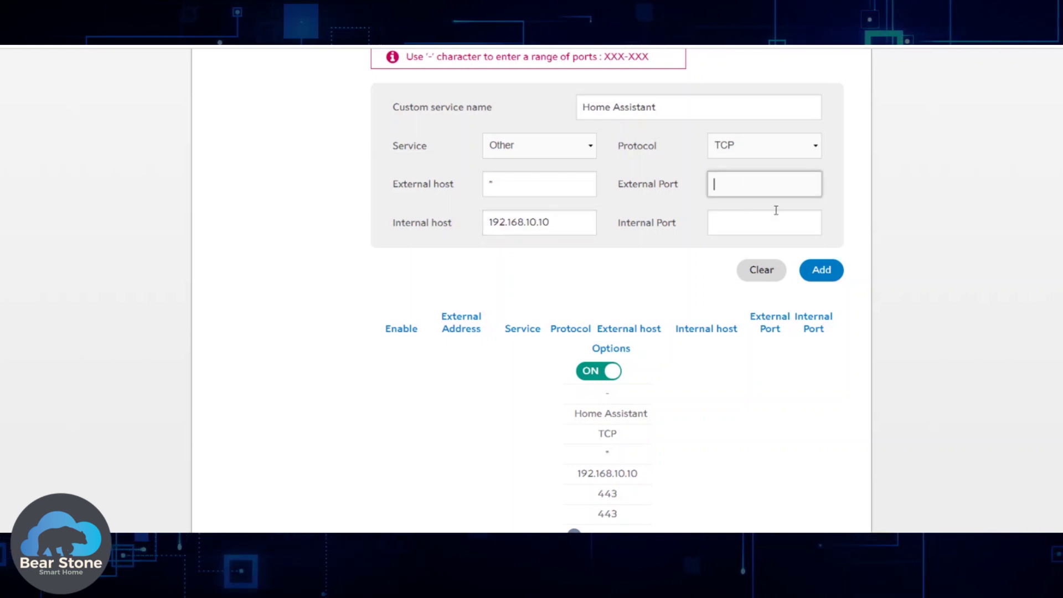
{"action": "type", "text": "81"}
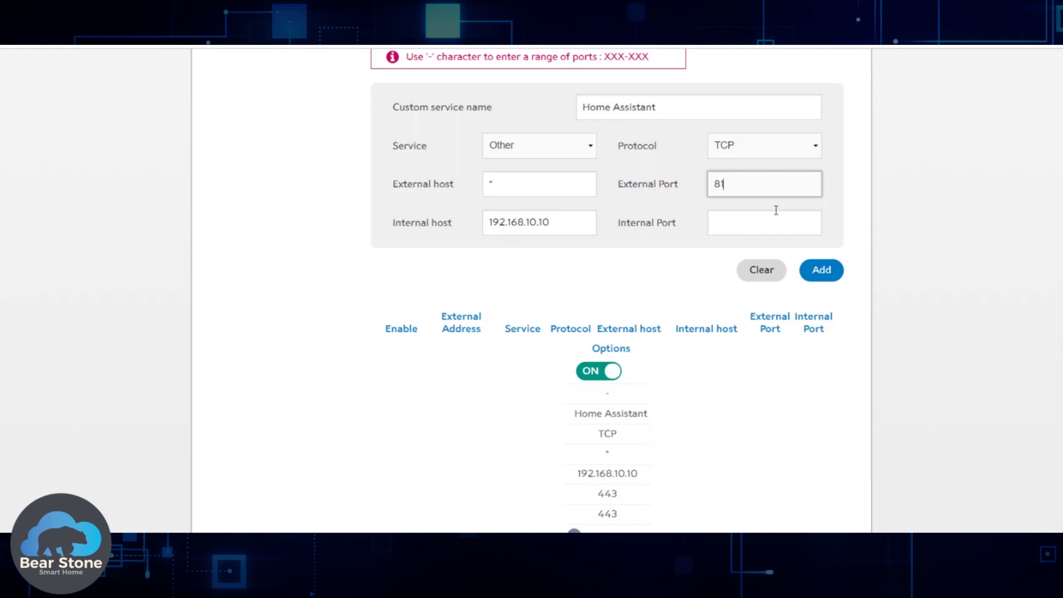
{"action": "type", "text": "23"}
{"action": "left_click", "coordinate": [777, 211]}
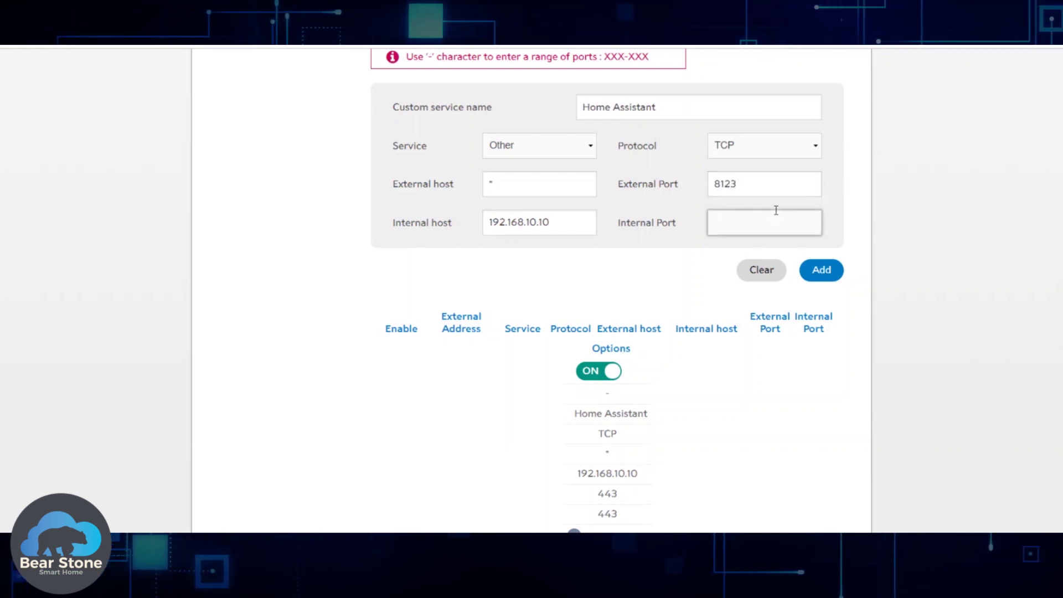
{"action": "type", "text": "8123"}
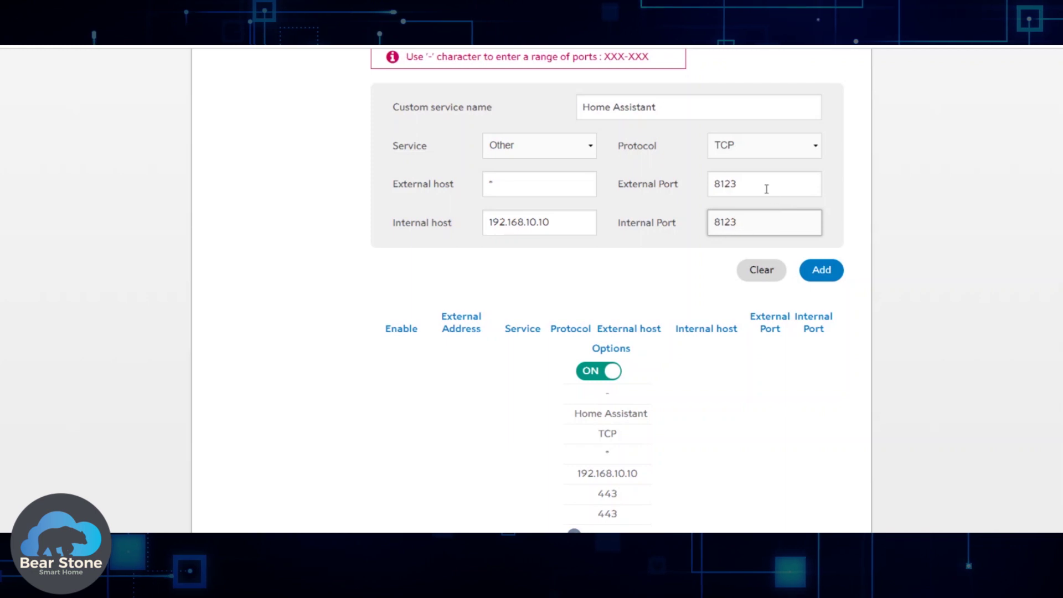
{"action": "left_click_drag", "start_coordinate": [760, 184], "coordinate": [725, 184]}
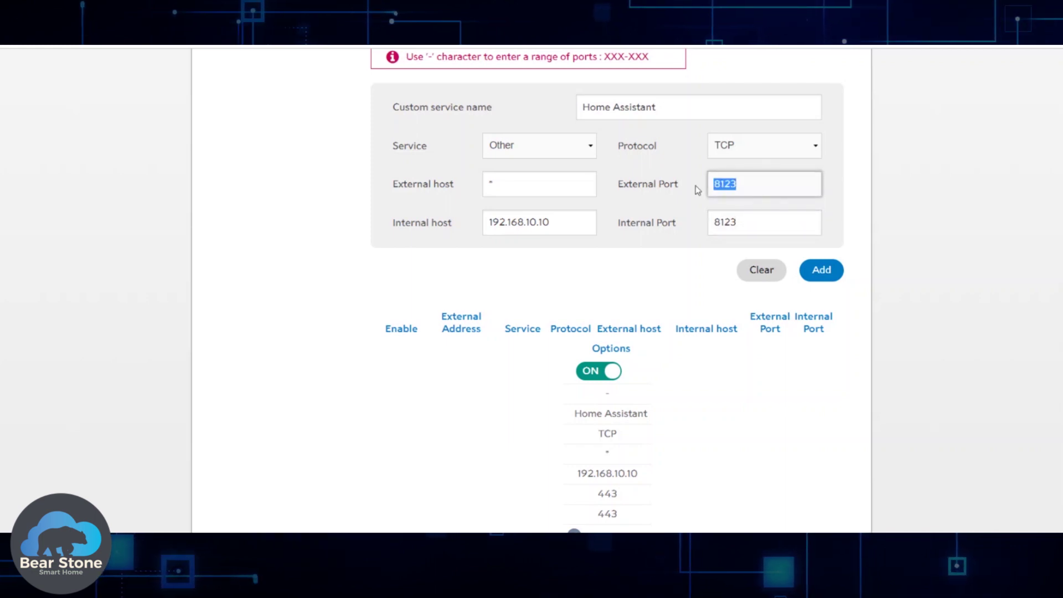
{"action": "type", "text": "443"}
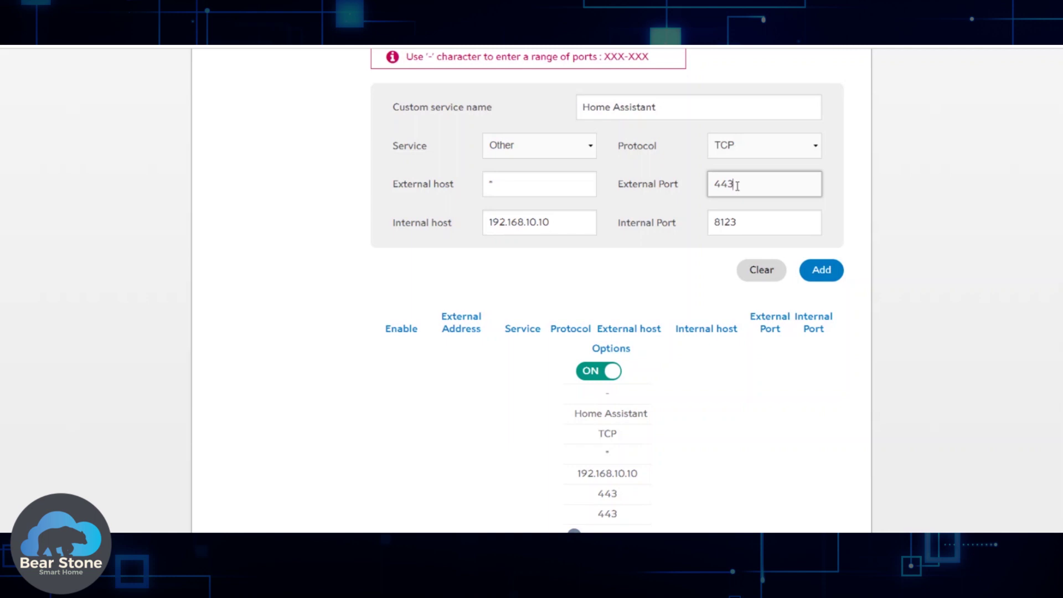
{"action": "left_click_drag", "start_coordinate": [738, 187], "coordinate": [695, 188]}
Highlight internal port 8123, host 192.168.10.10, external port 443, and the saved rule's 443
{"action": "left_click_drag", "start_coordinate": [742, 223], "coordinate": [707, 221]}
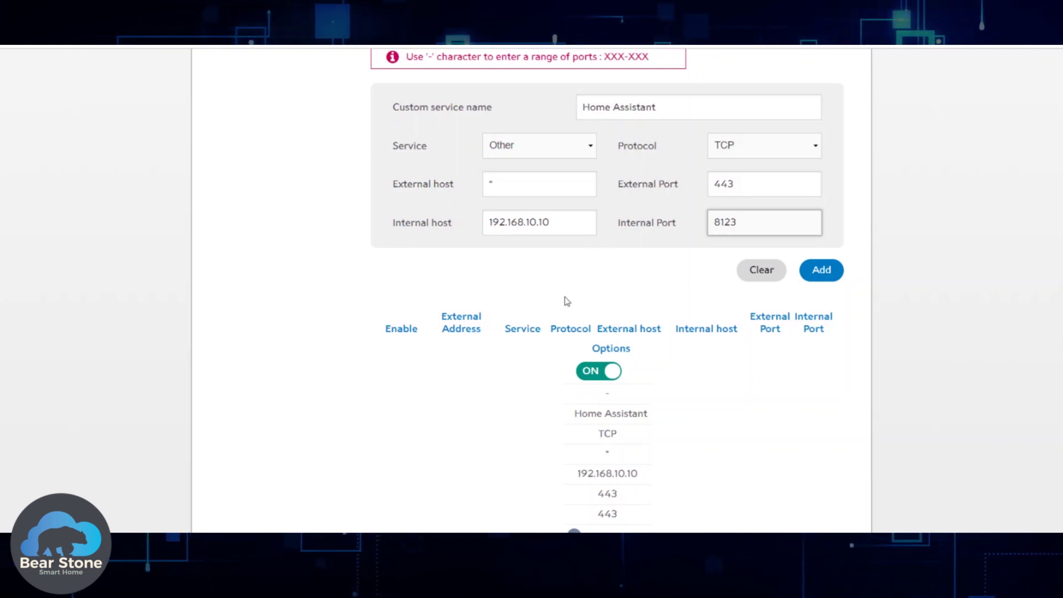
{"action": "left_click_drag", "start_coordinate": [556, 223], "coordinate": [492, 224]}
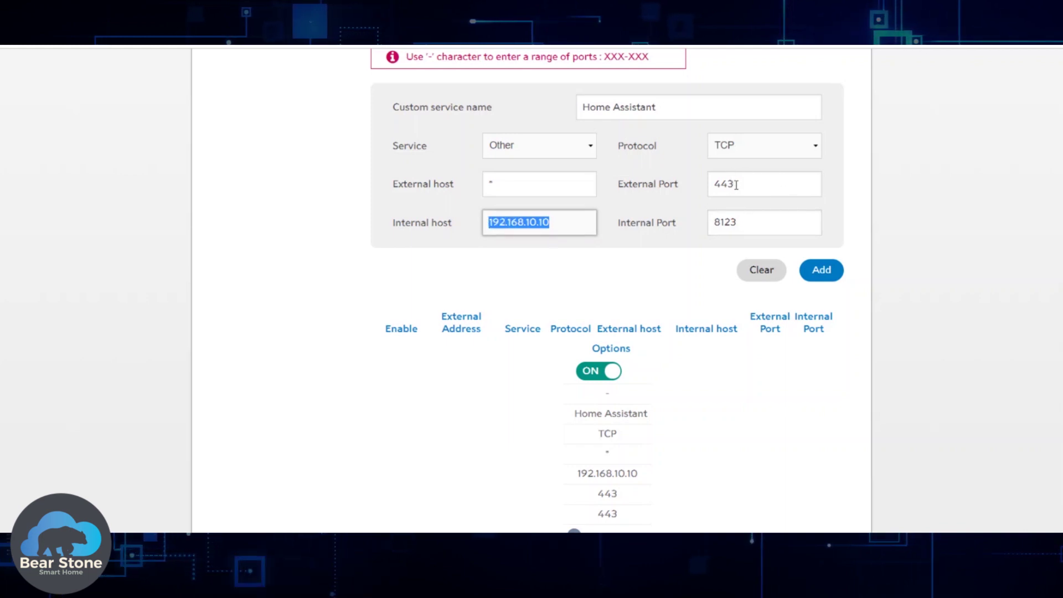
{"action": "left_click_drag", "start_coordinate": [737, 184], "coordinate": [705, 188]}
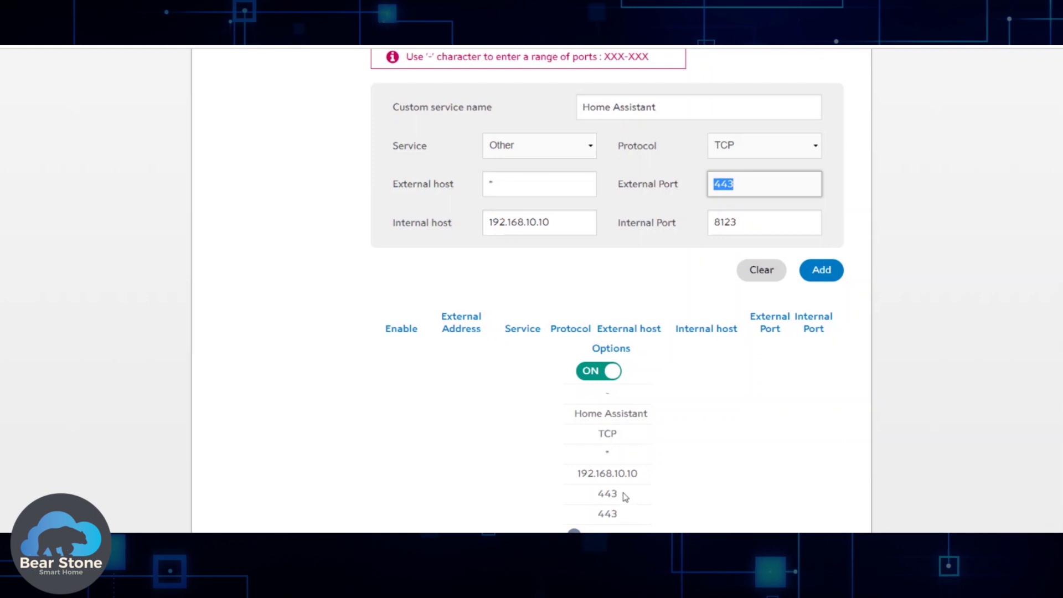
{"action": "left_click_drag", "start_coordinate": [623, 496], "coordinate": [599, 500]}
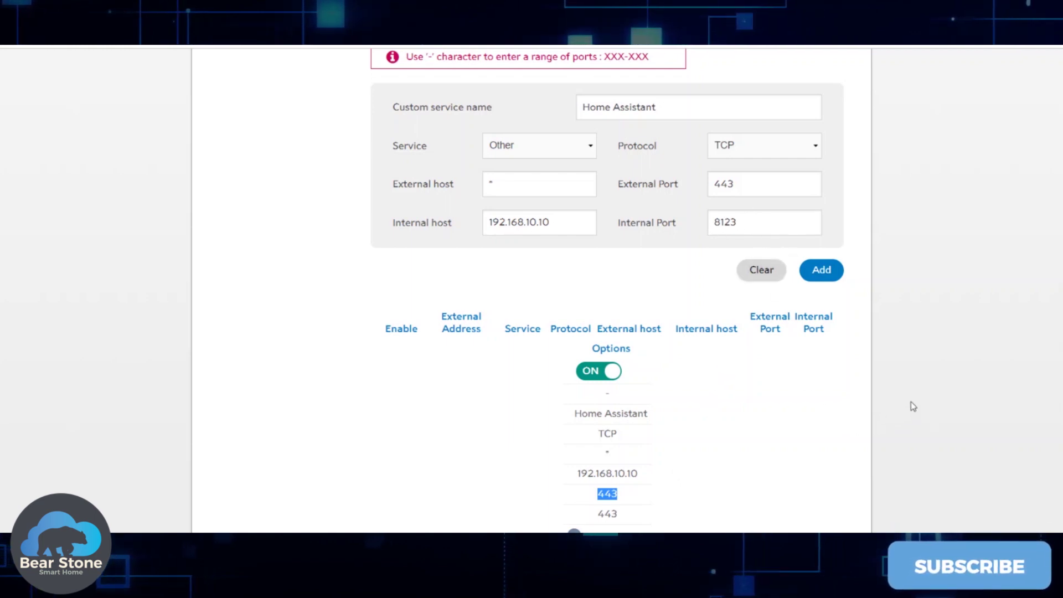
Clear the add-rule form and apply the port-forwarding settings to the router
{"action": "left_click", "coordinate": [763, 282]}
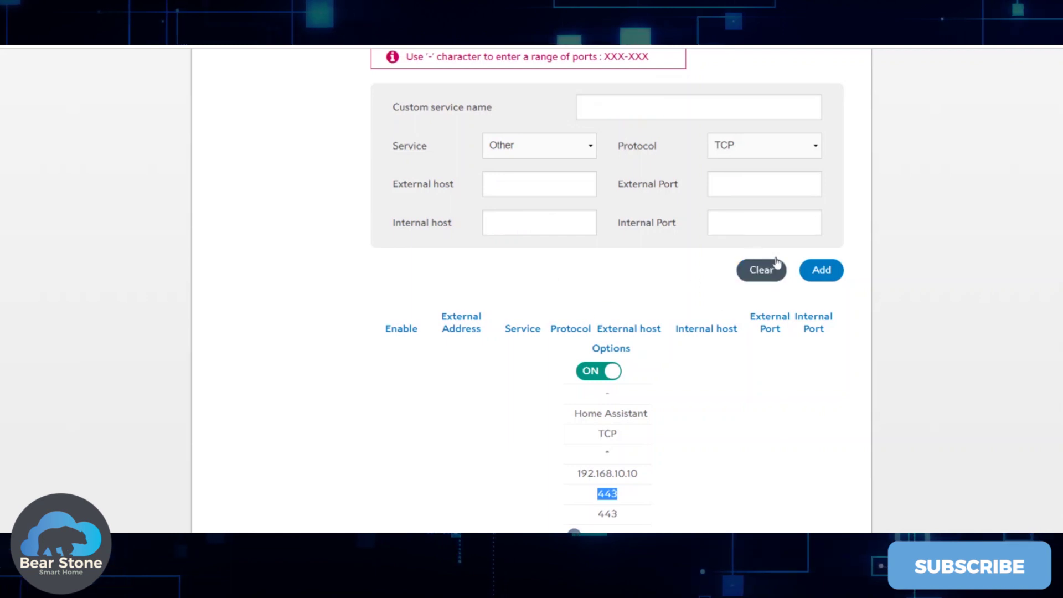
{"action": "scroll", "coordinate": [948, 400], "scroll_direction": "down", "scroll_amount": 2}
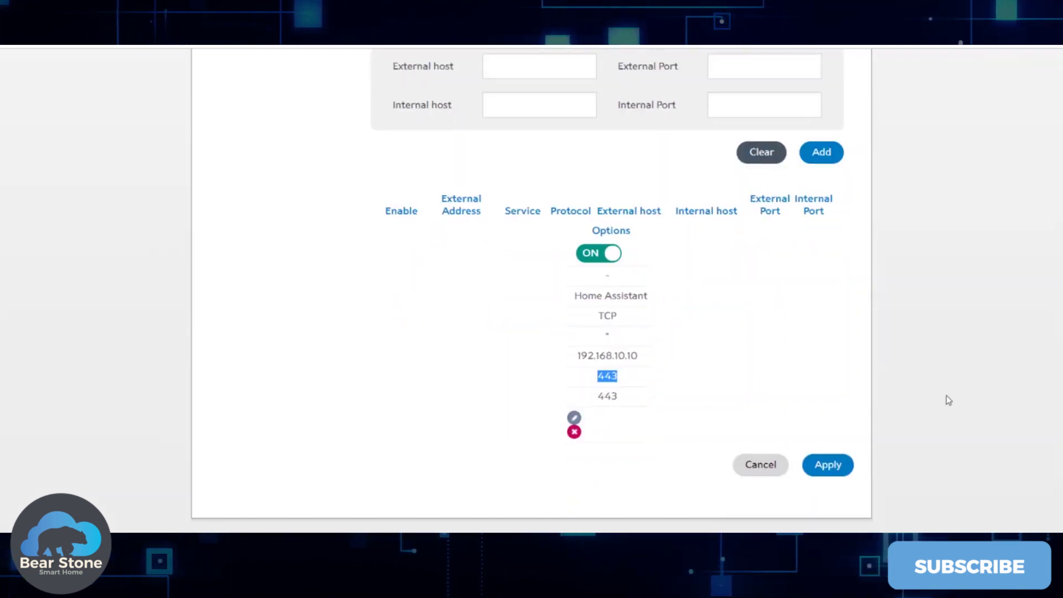
{"action": "left_click", "coordinate": [845, 467]}
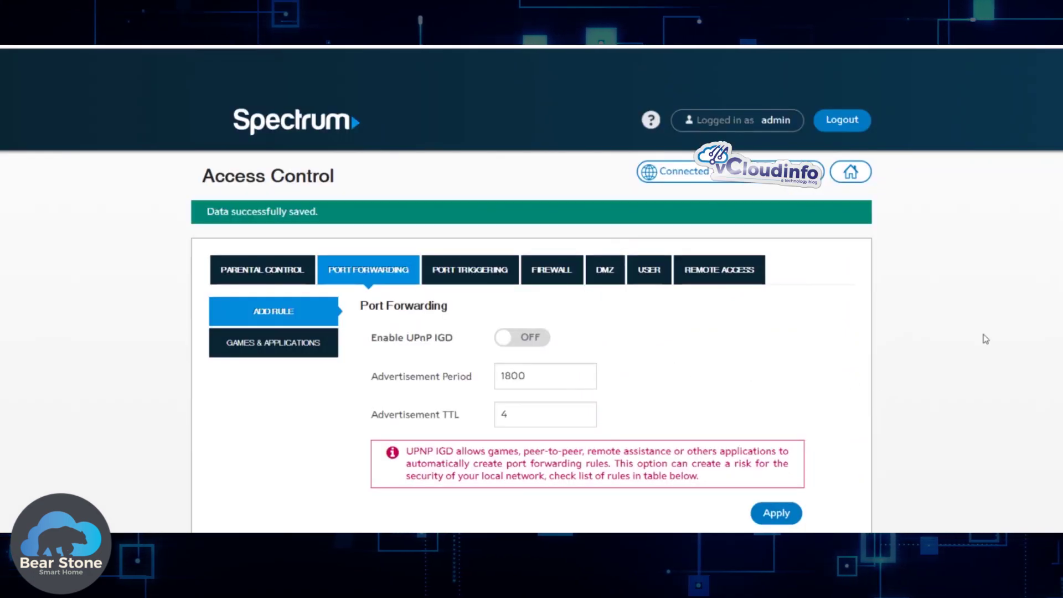
Review the saved Home Assistant rule, highlighting its * external host
{"action": "scroll", "coordinate": [1052, 387], "scroll_direction": "down", "scroll_amount": 8}
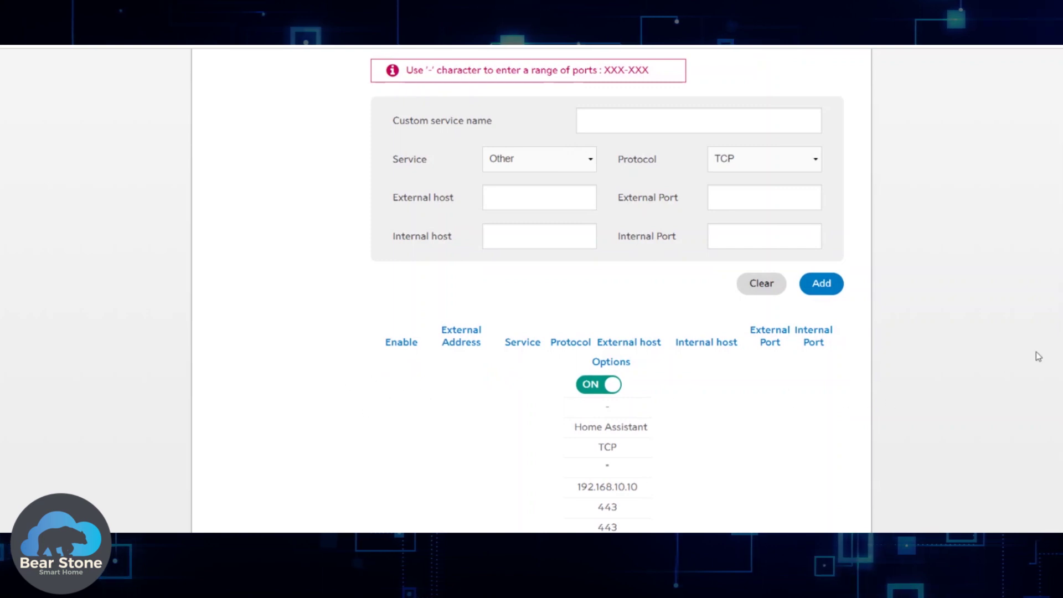
{"action": "scroll", "coordinate": [1028, 373], "scroll_direction": "down", "scroll_amount": 2}
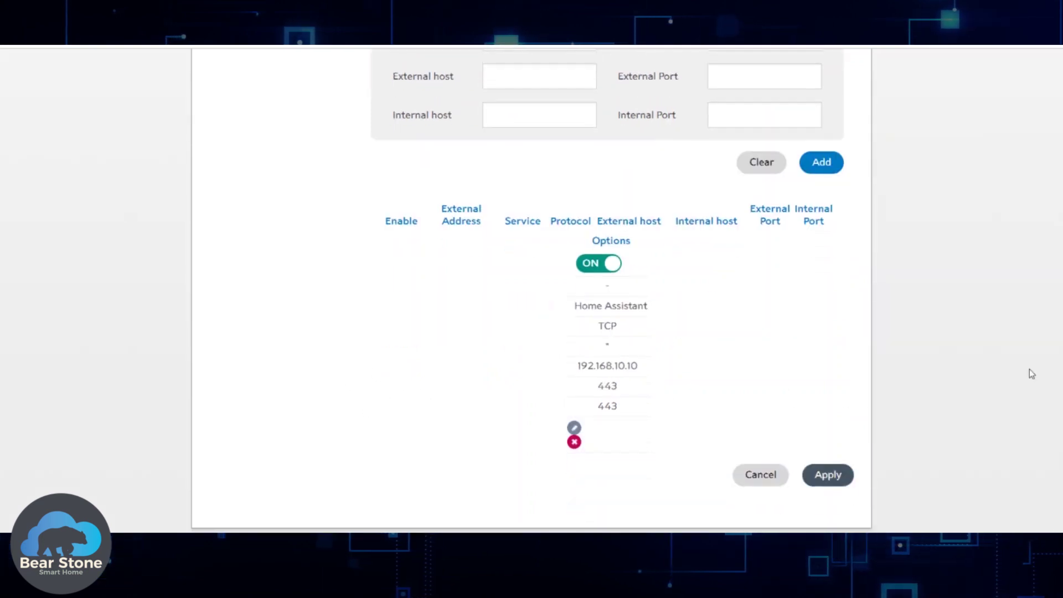
{"action": "double_click", "coordinate": [607, 345]}
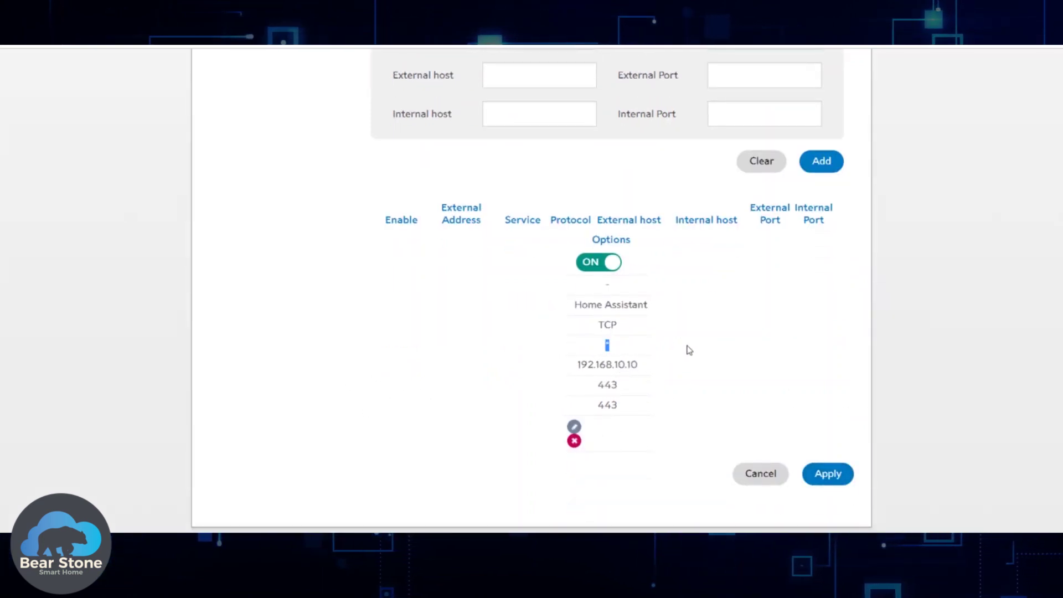